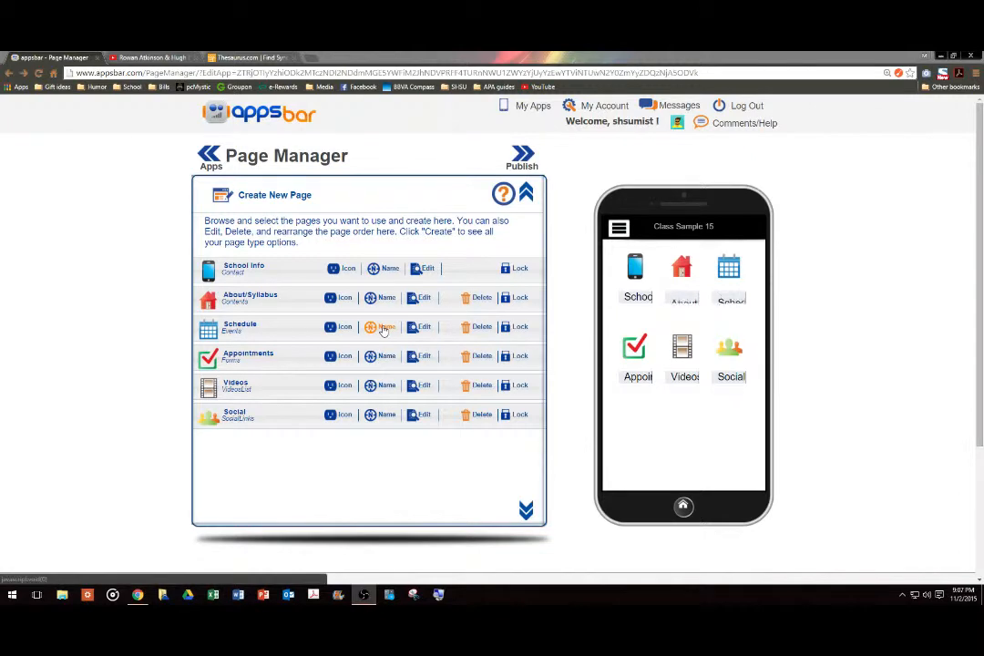
Rename the Schedule page to Calendar and move it above About/Syllabus in the page list.
{"action": "left_click", "coordinate": [381, 327]}
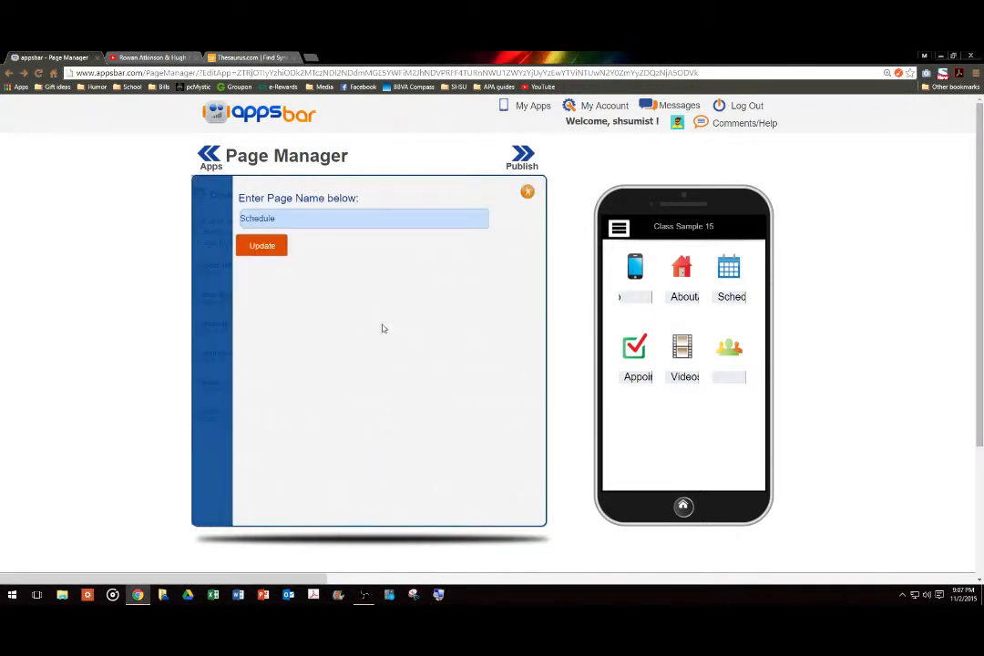
{"action": "left_click_drag", "start_coordinate": [278, 219], "coordinate": [234, 219]}
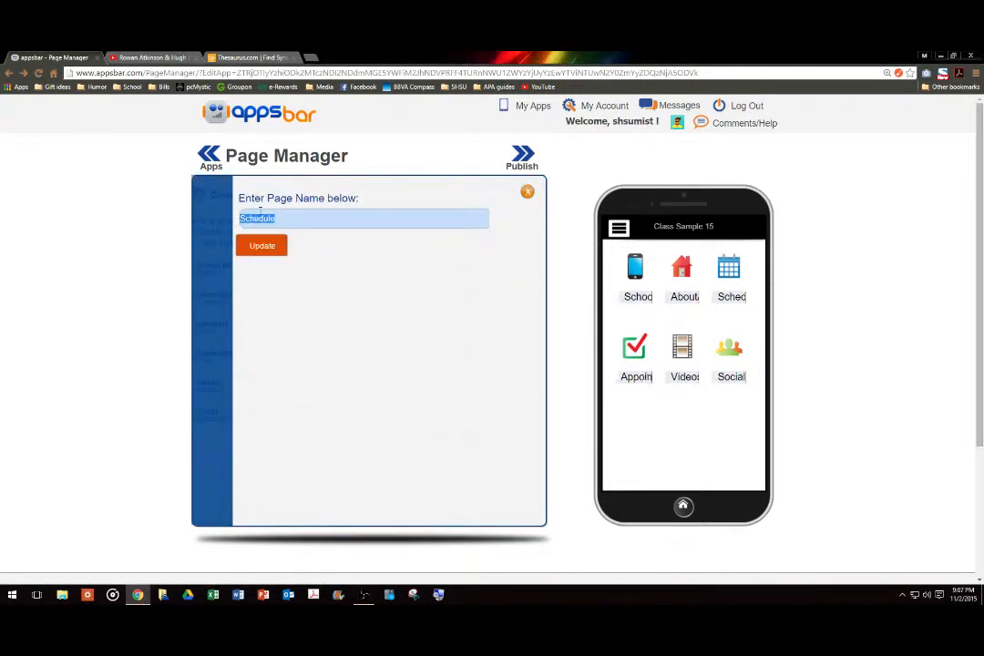
{"action": "type", "text": "Calendar"}
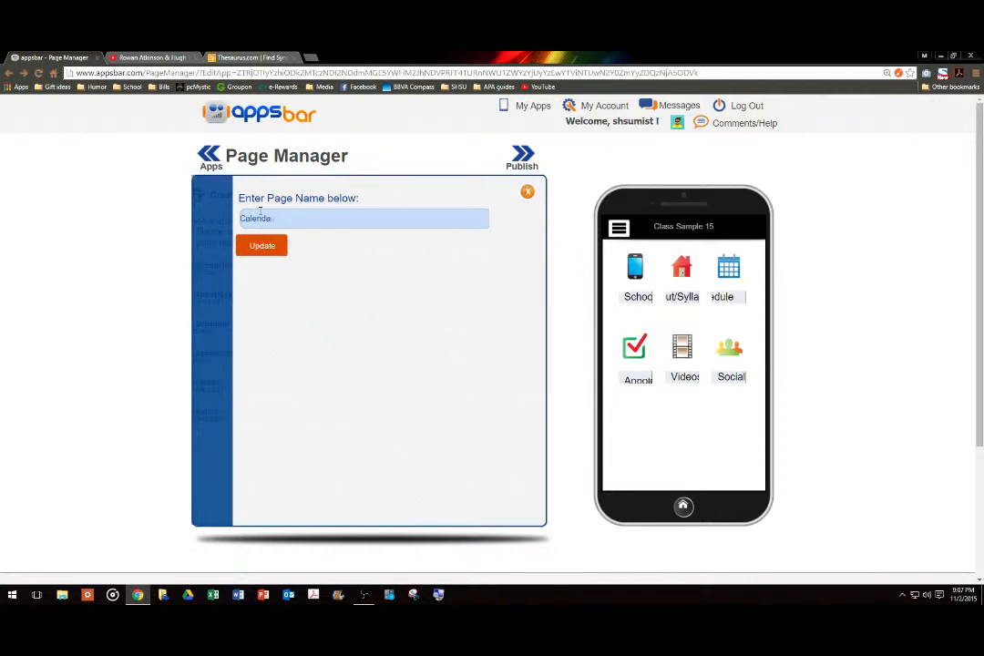
{"action": "left_click", "coordinate": [264, 246]}
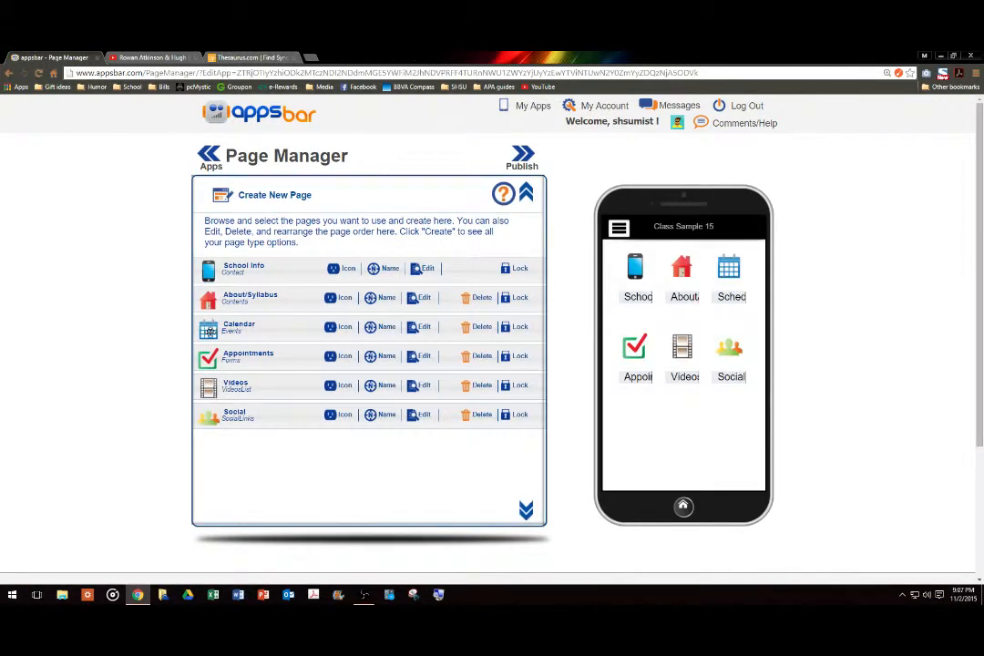
{"action": "left_click_drag", "start_coordinate": [212, 323], "coordinate": [213, 304]}
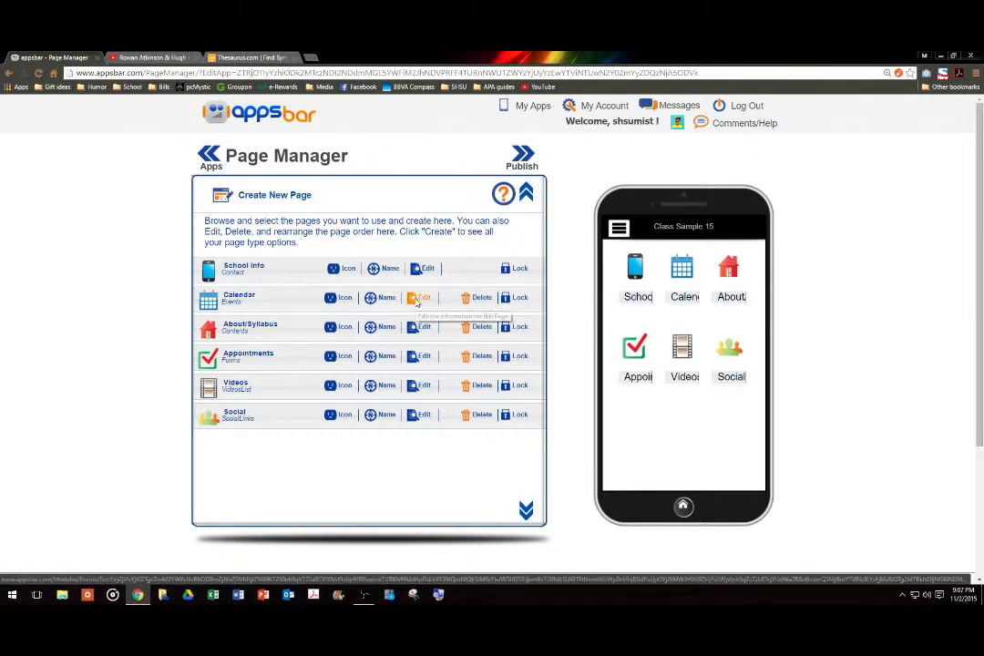
Start a new event on the Calendar page, beginning on 2015-11-02 at 07:15 am.
{"action": "left_click", "coordinate": [418, 300]}
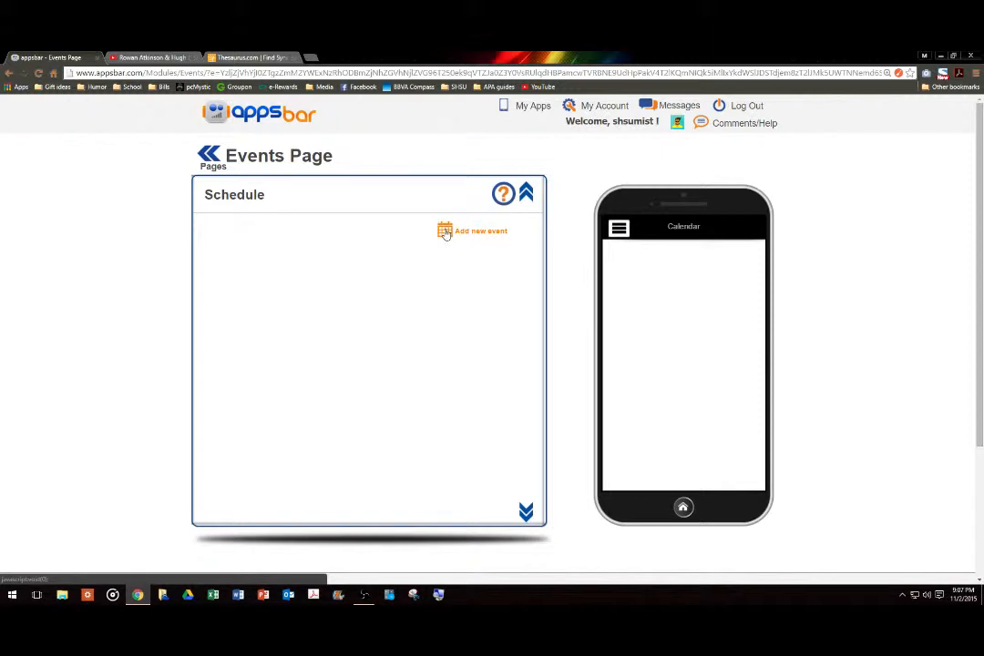
{"action": "left_click", "coordinate": [445, 233]}
{"action": "left_click", "coordinate": [389, 251]}
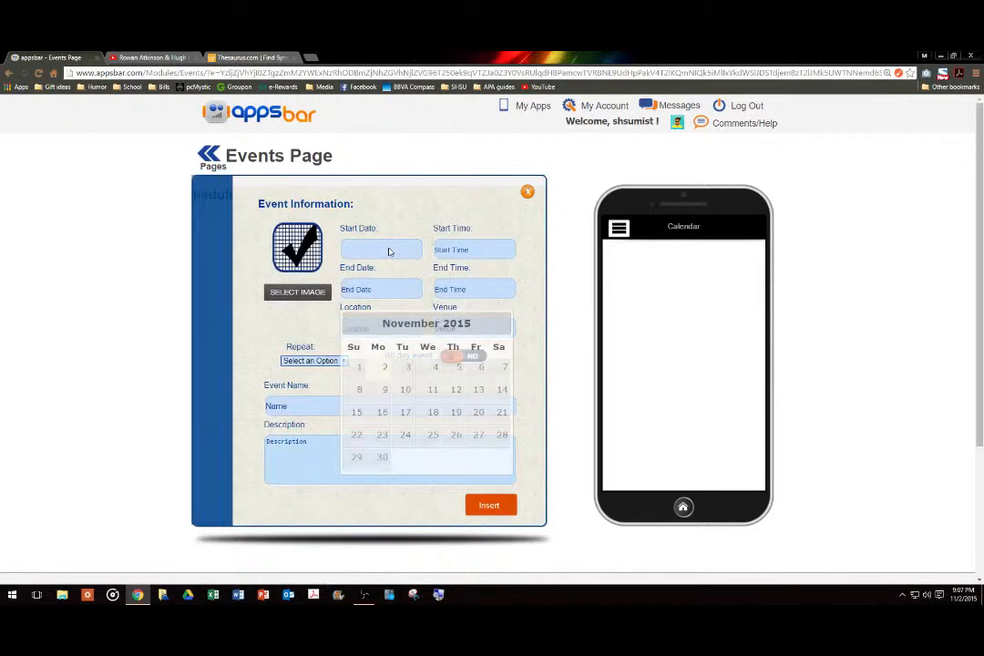
{"action": "left_click", "coordinate": [379, 369]}
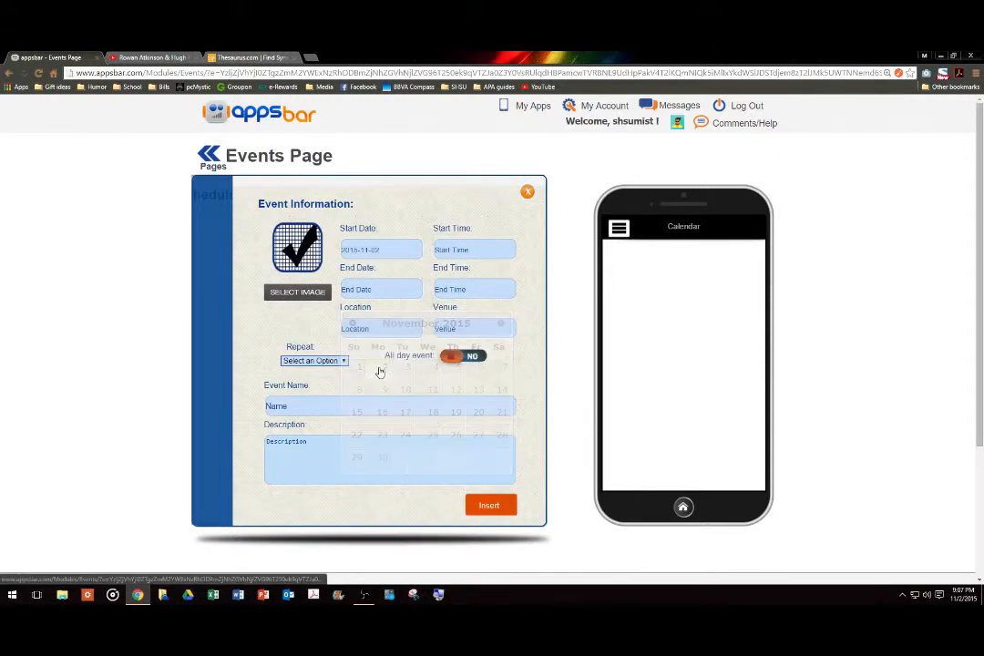
{"action": "left_click", "coordinate": [448, 255]}
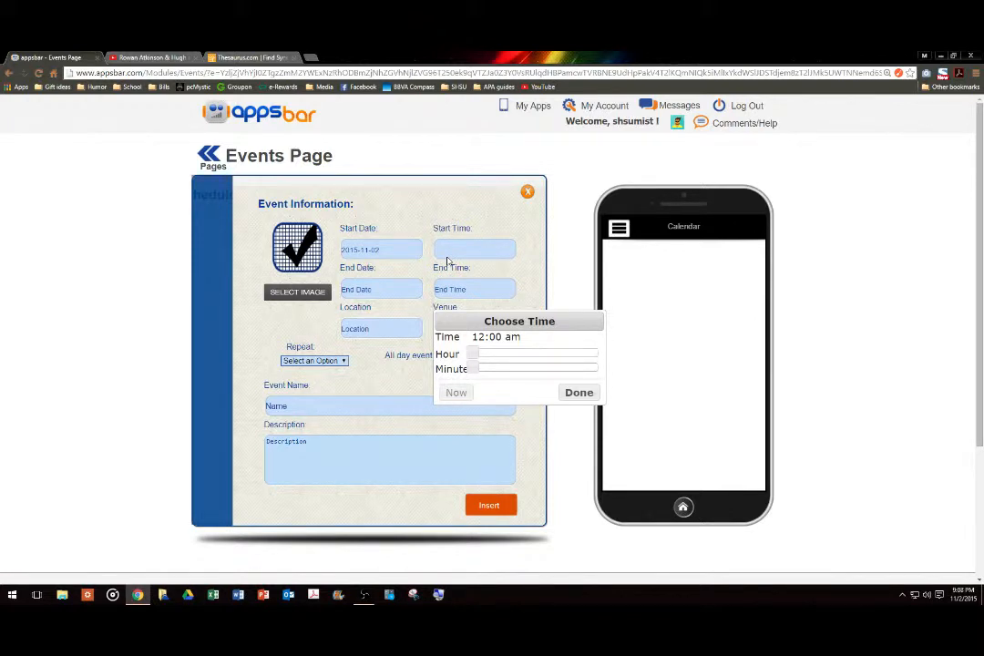
{"action": "left_click_drag", "start_coordinate": [474, 354], "coordinate": [505, 374]}
{"action": "left_click", "coordinate": [583, 394]}
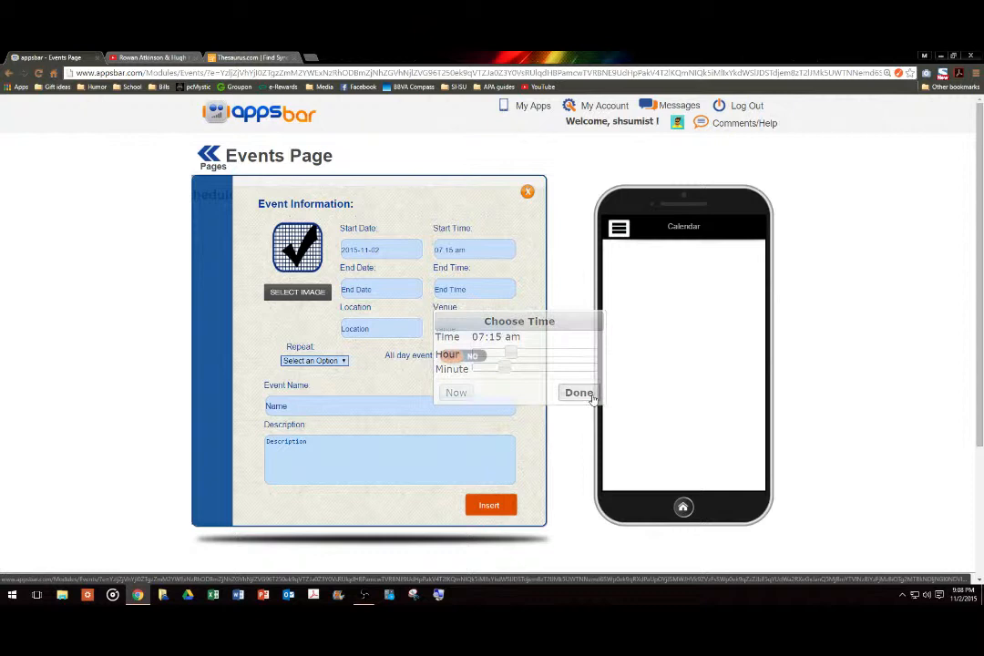
Set the event to end on 2015-11-09 at 02:15 pm.
{"action": "left_click", "coordinate": [383, 290]}
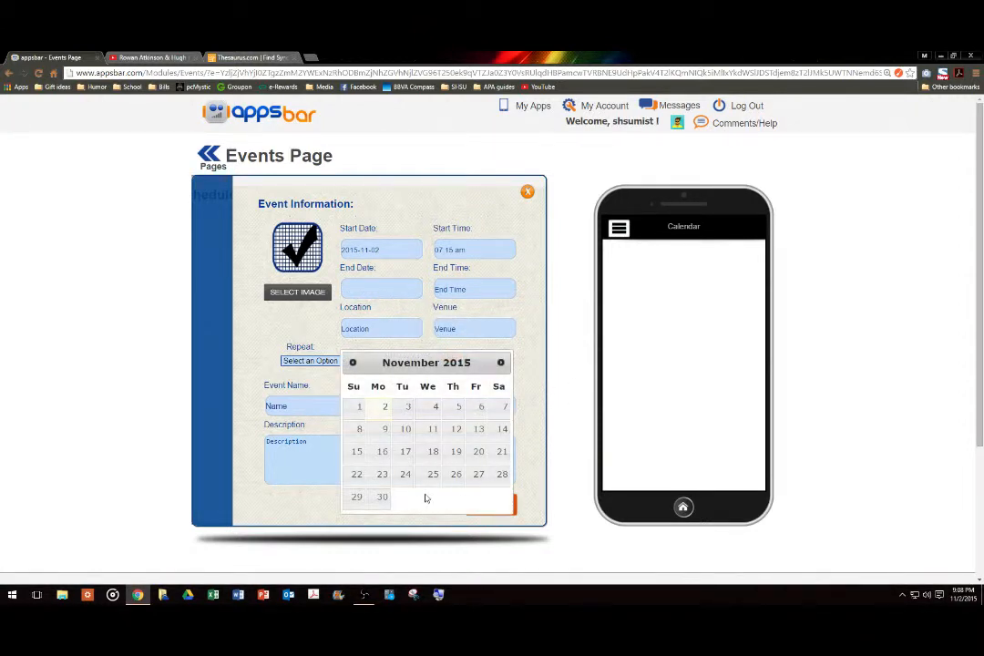
{"action": "left_click", "coordinate": [385, 429]}
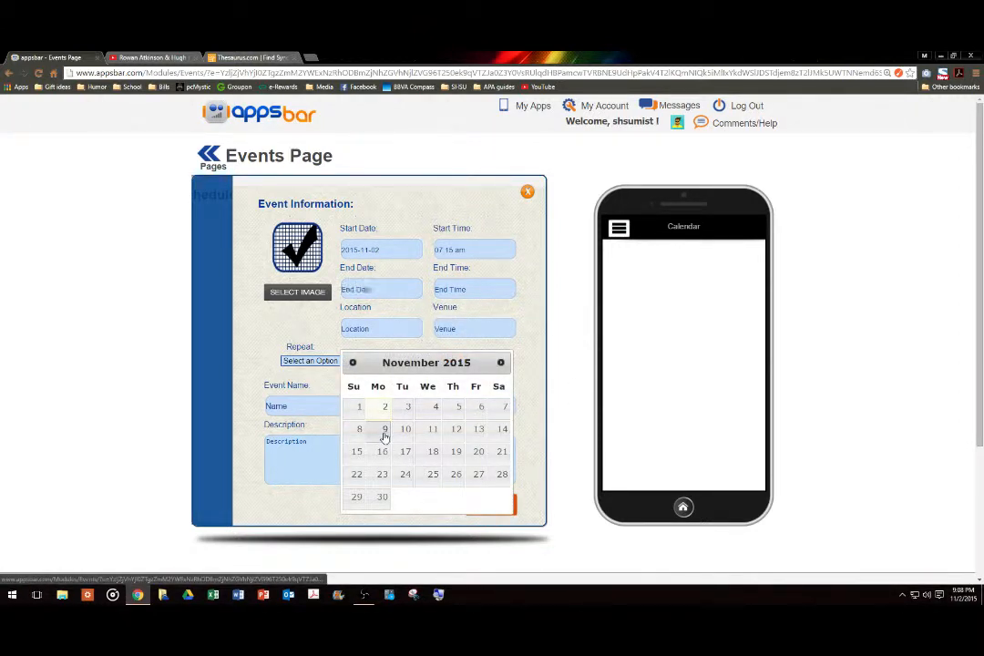
{"action": "left_click", "coordinate": [462, 293]}
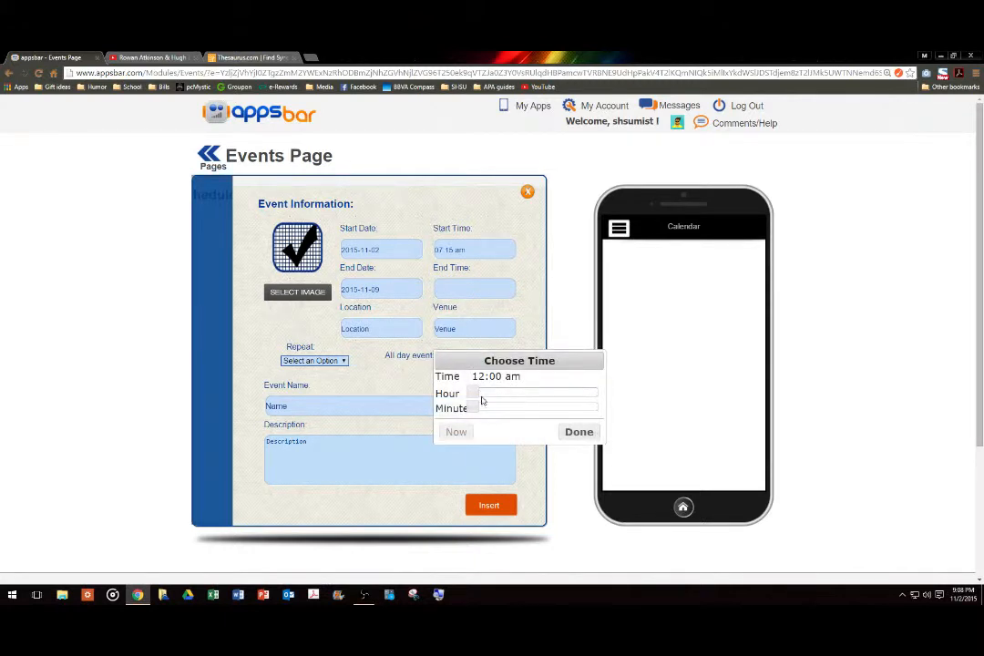
{"action": "mouse_move", "coordinate": [474, 394]}
{"action": "left_mouse_down"}
{"action": "mouse_move", "coordinate": [503, 400]}
{"action": "mouse_move", "coordinate": [476, 412]}
{"action": "left_mouse_up"}
{"action": "left_click_drag", "start_coordinate": [481, 402], "coordinate": [553, 402]}
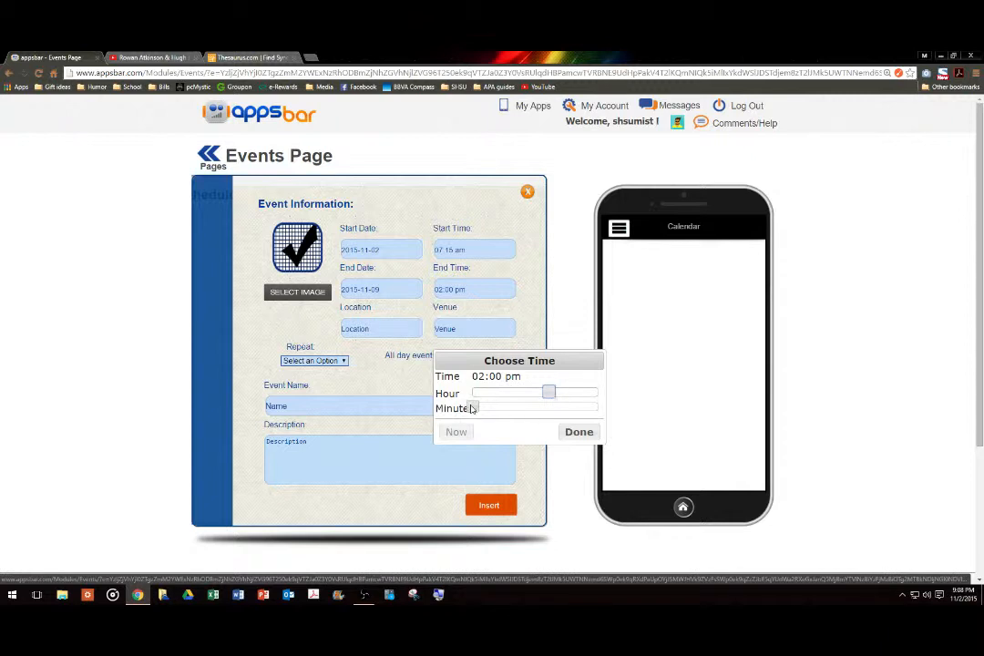
{"action": "left_click_drag", "start_coordinate": [472, 408], "coordinate": [503, 414]}
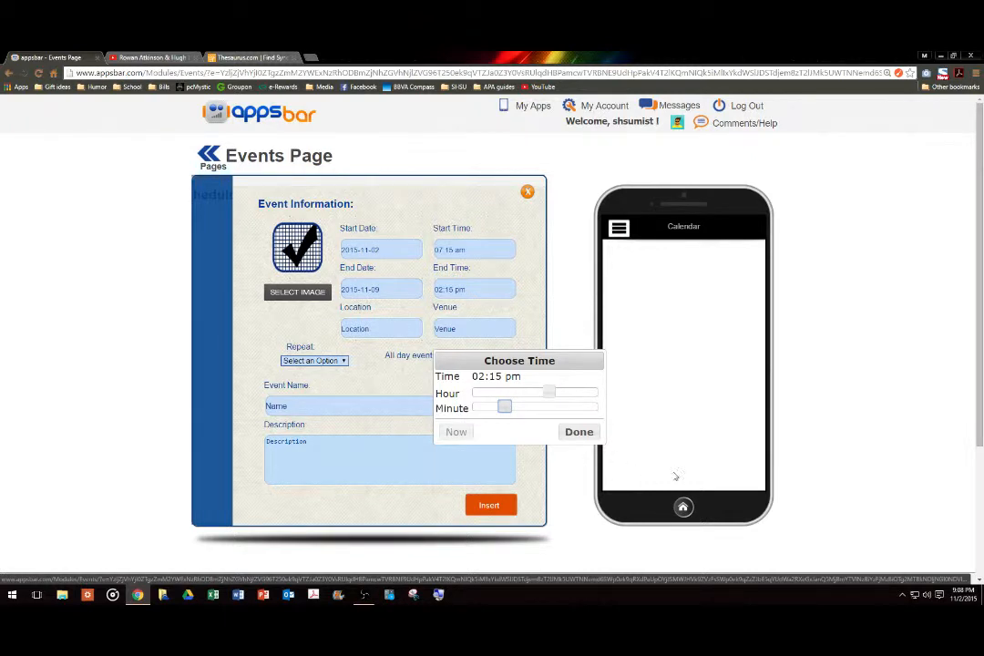
{"action": "left_click", "coordinate": [578, 431]}
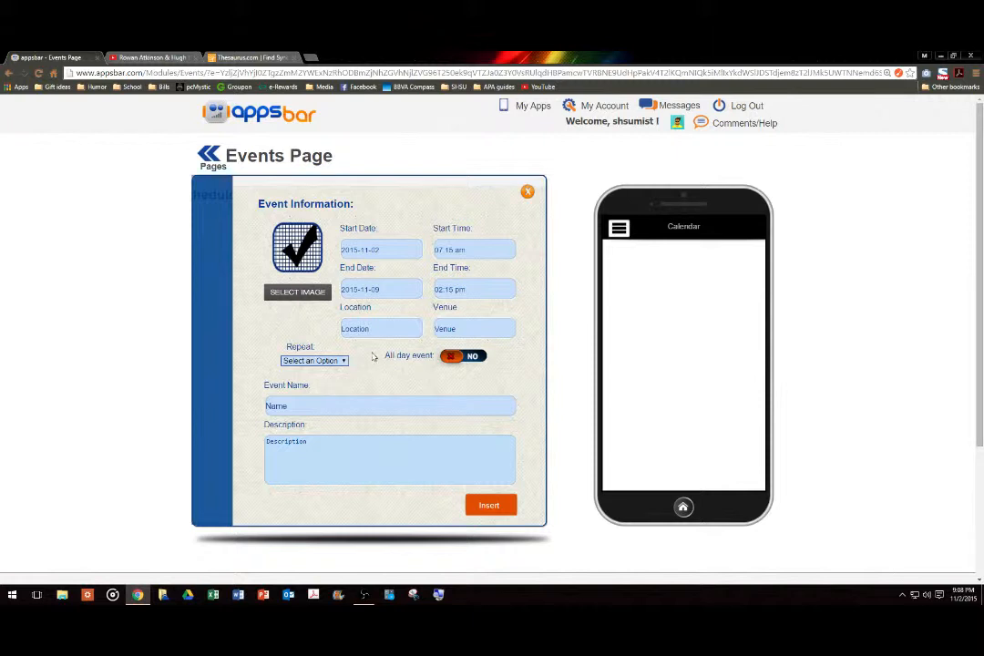
Enter Room 313 as the event's location and KFHS as its venue.
{"action": "left_click", "coordinate": [385, 324]}
{"action": "left_click", "coordinate": [451, 325]}
{"action": "left_click", "coordinate": [343, 361]}
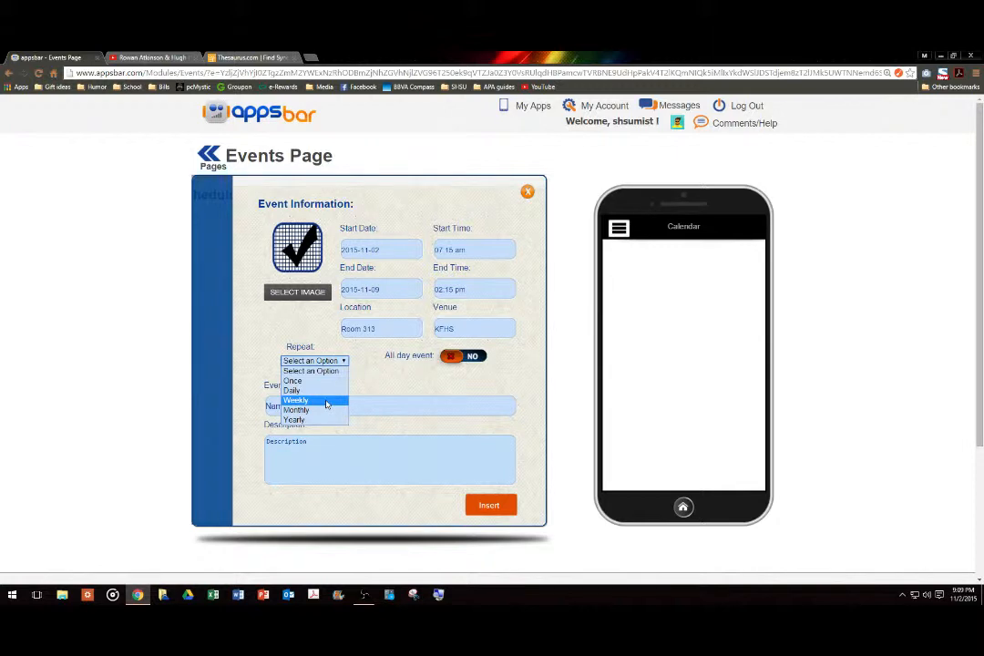
Name the event "App Creation Project", describe it as "Create an app for Hamlet.", and insert it into the schedule.
{"action": "left_click", "coordinate": [371, 413]}
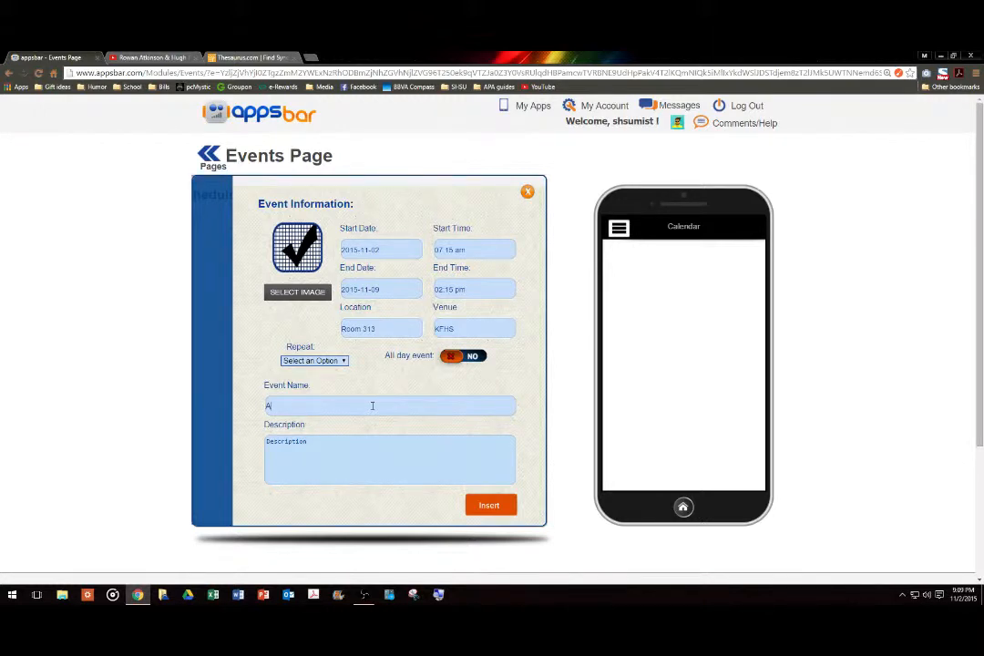
{"action": "type", "text": "App Creation Po"}
{"action": "left_click", "coordinate": [340, 463]}
{"action": "type", "text": "Create an app for Hamlet."}
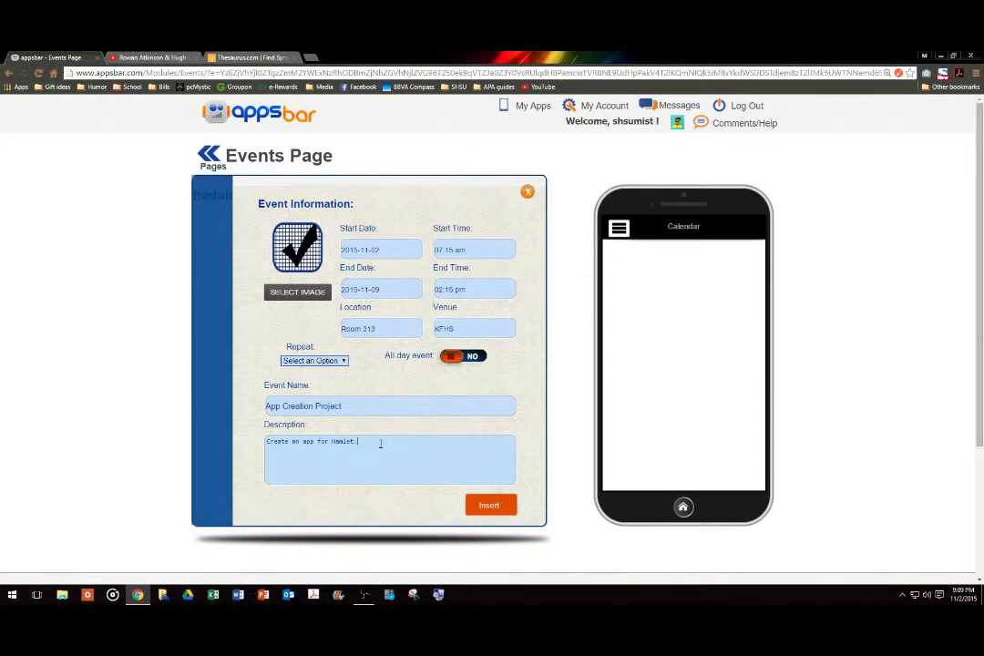
{"action": "left_click", "coordinate": [493, 513]}
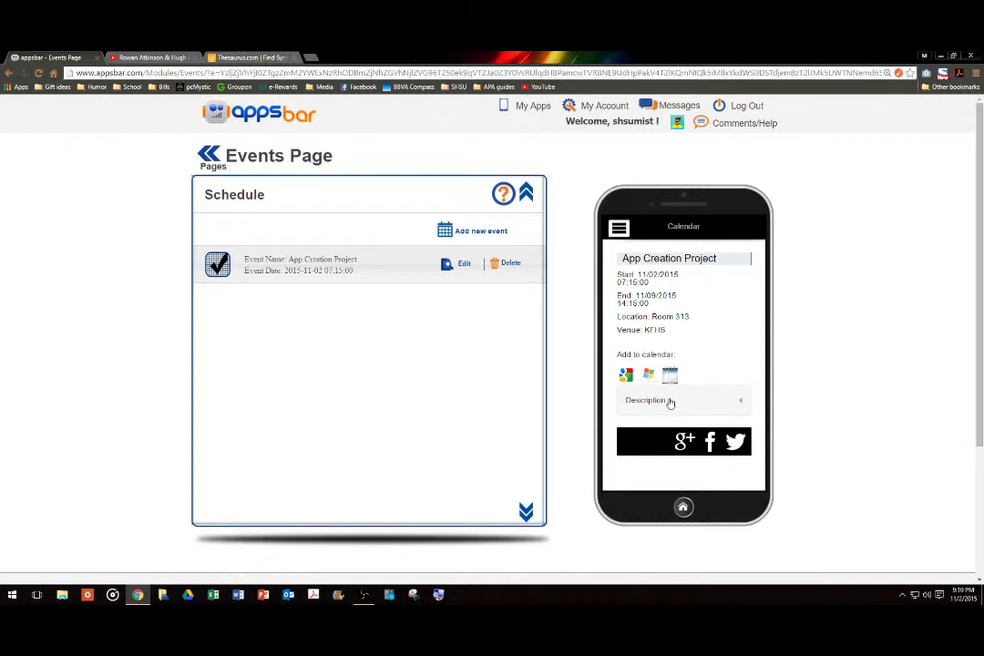
Examine the App Creation Project event, its description and the page navigation menu in the phone preview.
{"action": "scroll", "coordinate": [664, 404], "scroll_direction": "down", "scroll_amount": 1}
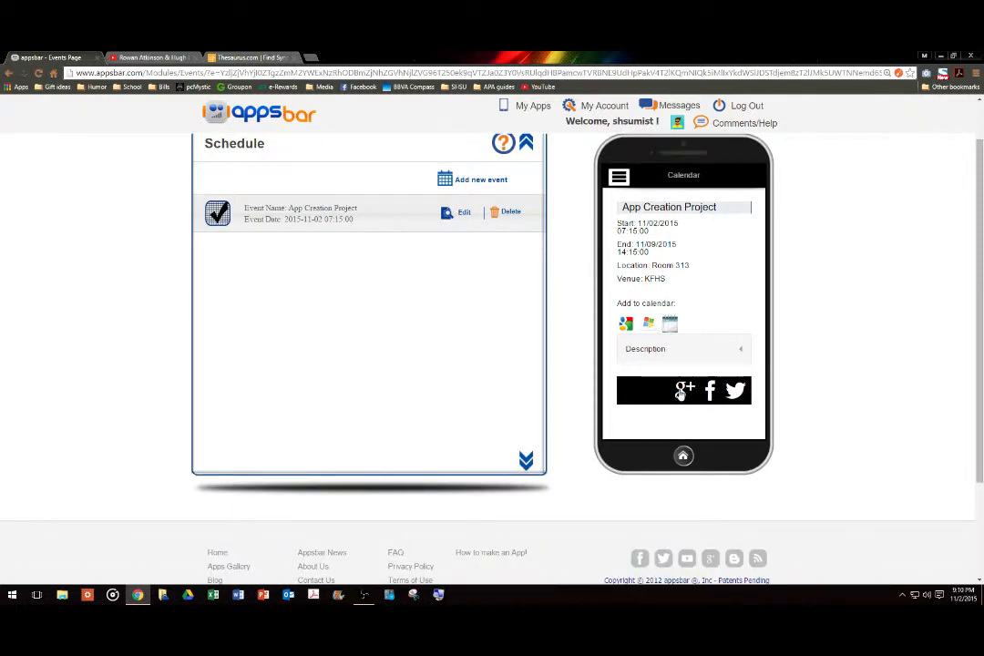
{"action": "scroll", "coordinate": [692, 364], "scroll_direction": "up", "scroll_amount": 1}
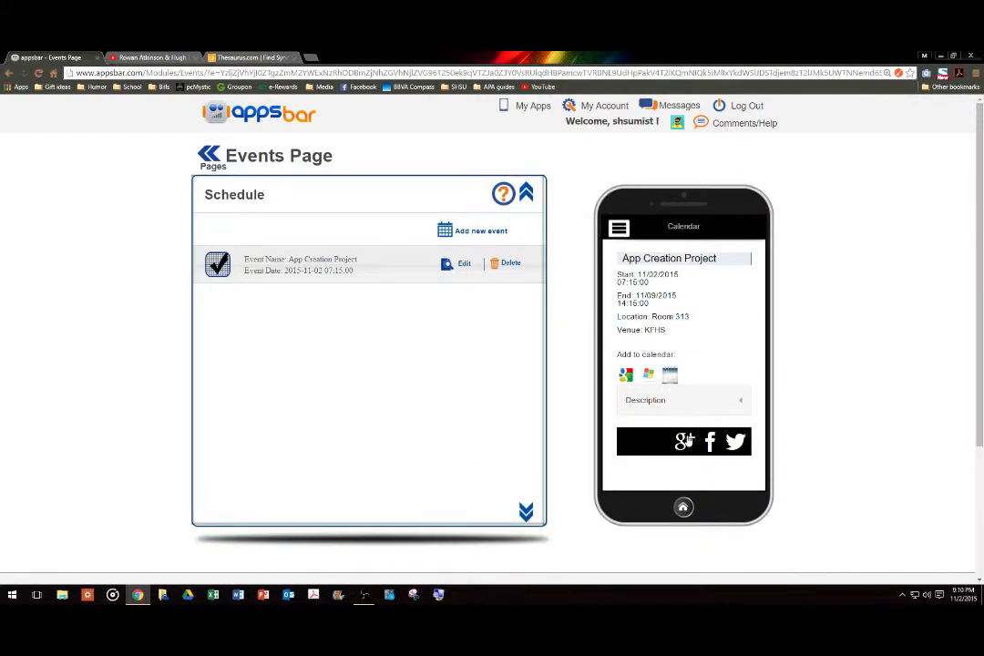
{"action": "scroll", "coordinate": [683, 328], "scroll_direction": "down", "scroll_amount": 1}
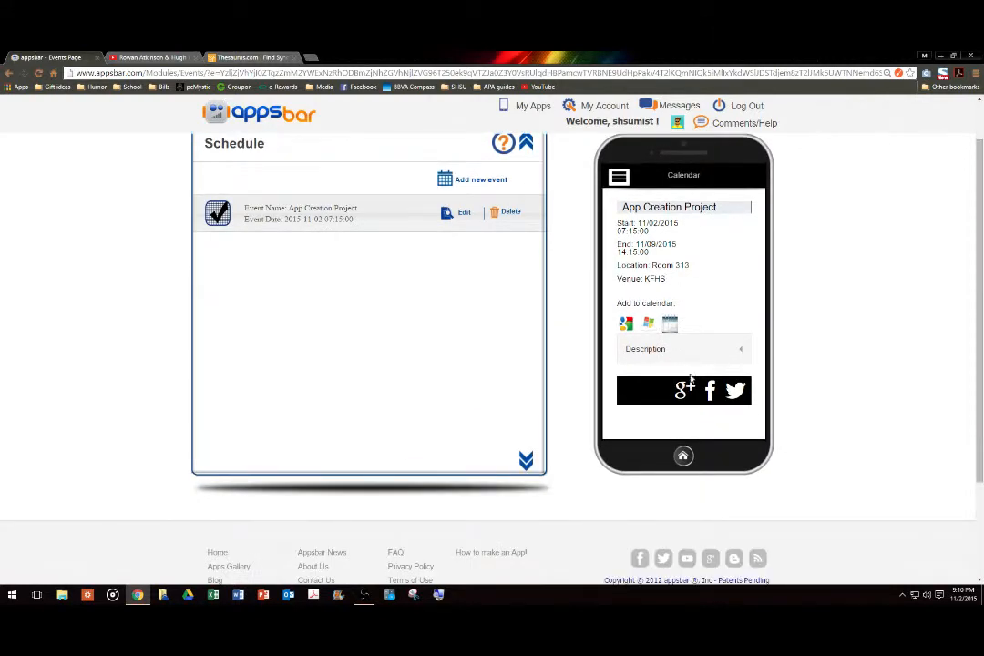
{"action": "left_click", "coordinate": [740, 349]}
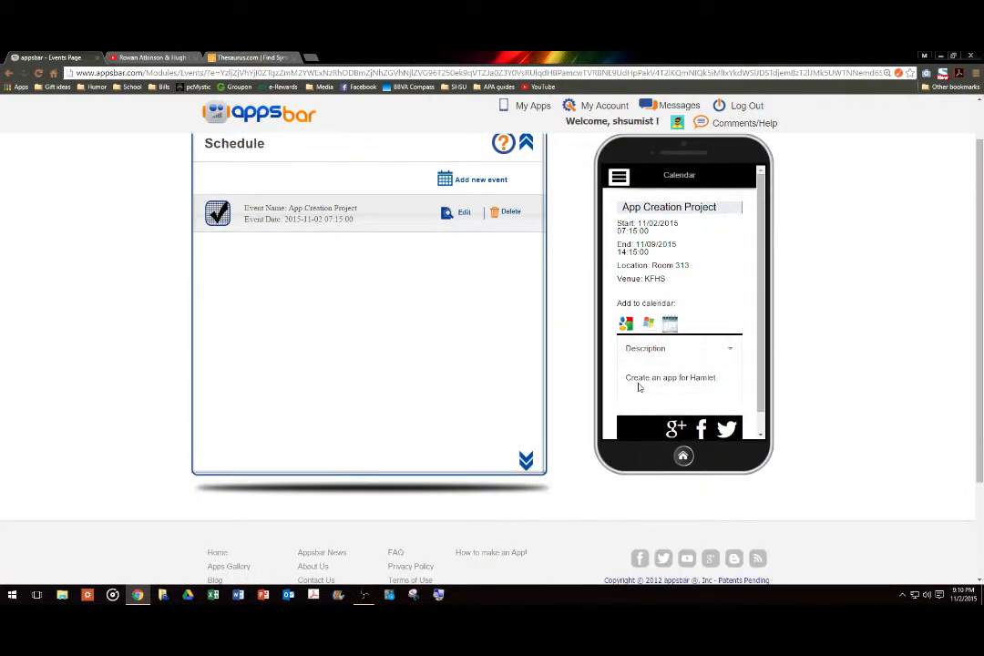
{"action": "left_click", "coordinate": [729, 350]}
{"action": "scroll", "coordinate": [728, 348], "scroll_direction": "up", "scroll_amount": 1}
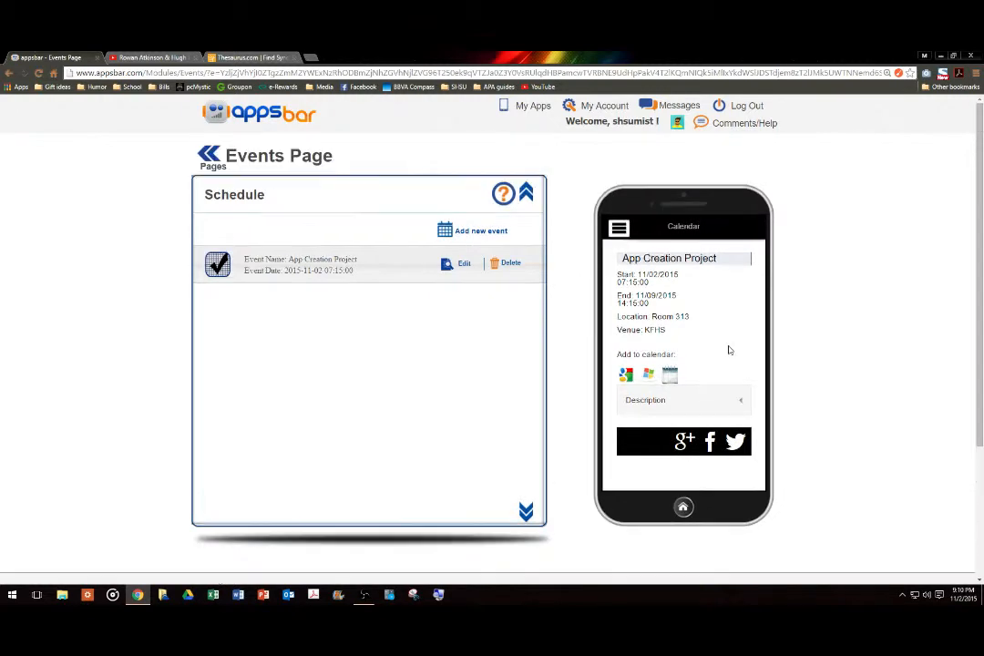
{"action": "left_click", "coordinate": [618, 228]}
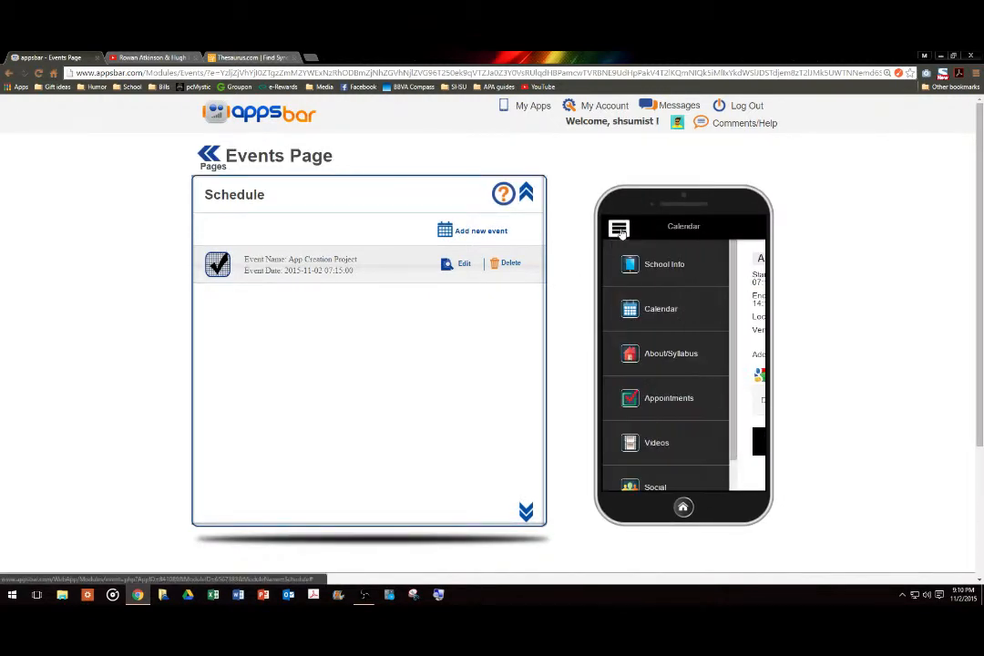
{"action": "left_click", "coordinate": [632, 314]}
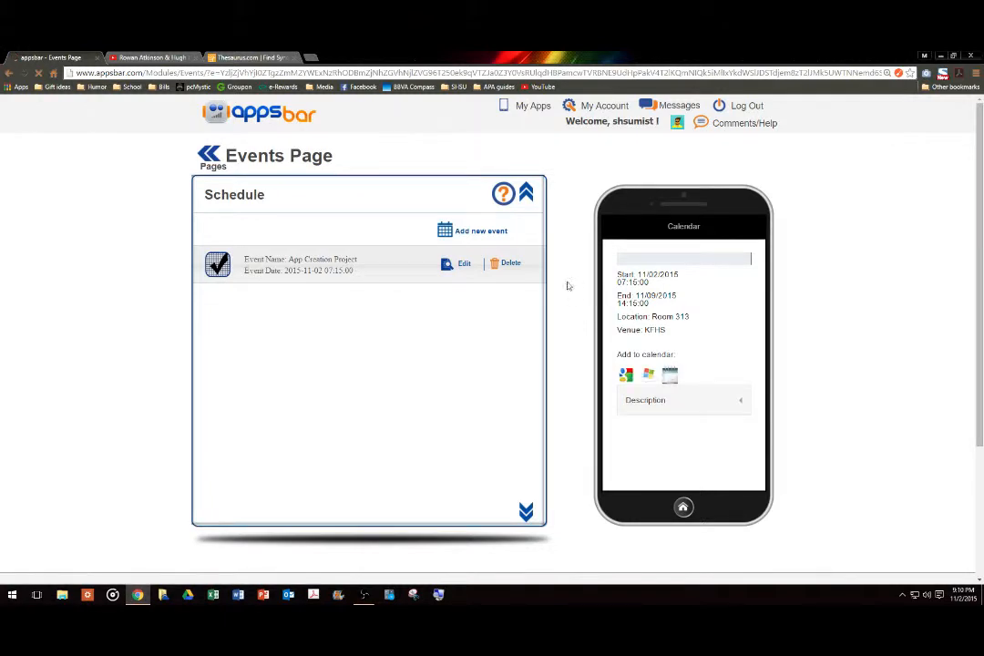
Start a second event beginning on 2015-11-04 at 07:15 am.
{"action": "left_click", "coordinate": [481, 233]}
{"action": "left_click", "coordinate": [383, 254]}
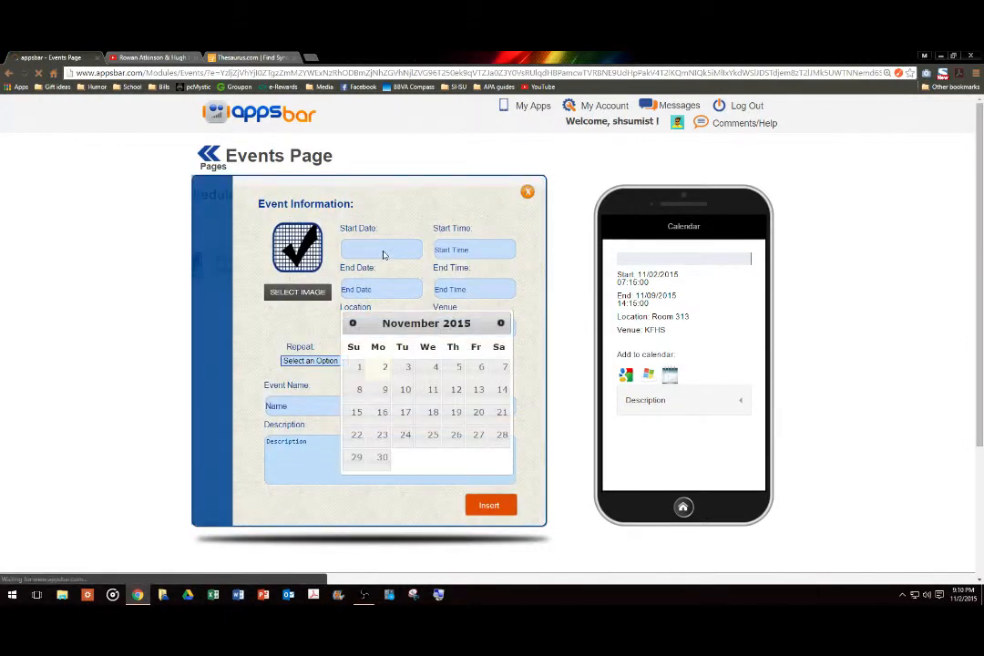
{"action": "left_click", "coordinate": [427, 368]}
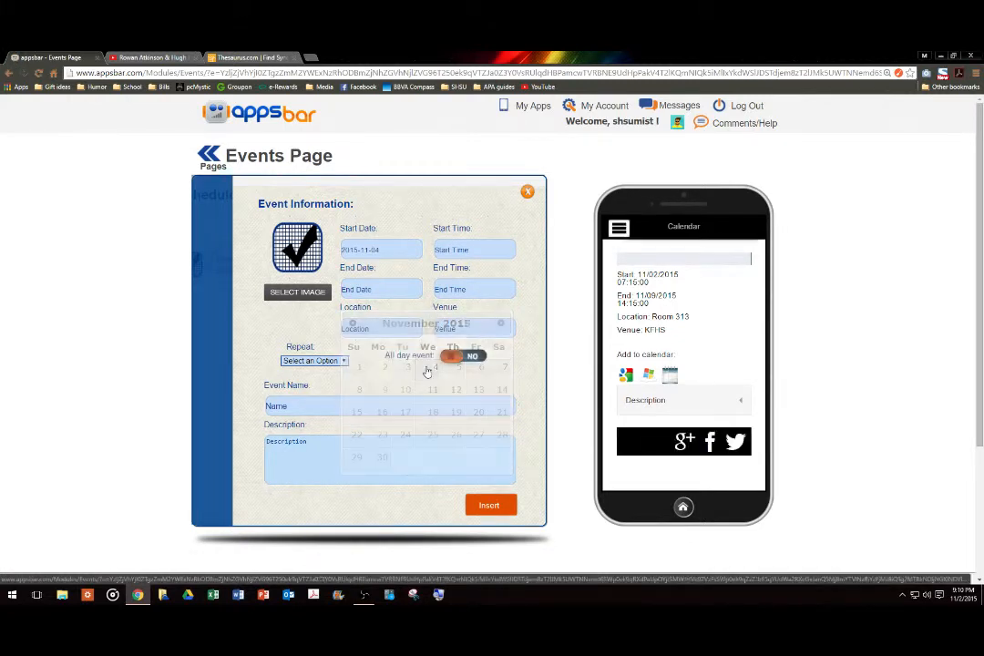
{"action": "left_click", "coordinate": [481, 250]}
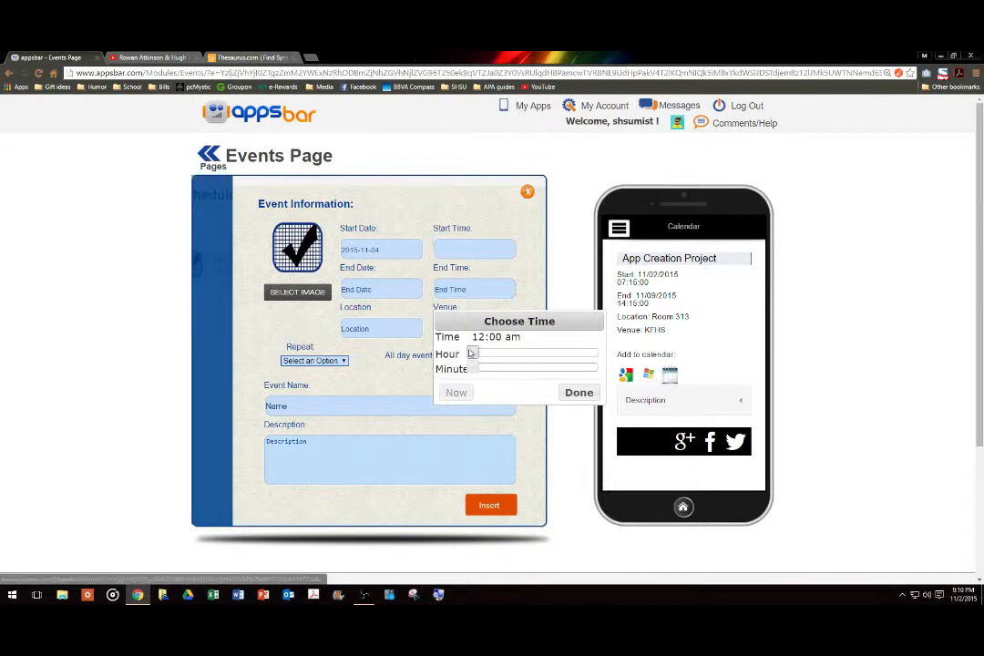
{"action": "left_click_drag", "start_coordinate": [472, 353], "coordinate": [505, 367]}
Set the second event to end on 2015-11-06 at 02:15 pm.
{"action": "left_click", "coordinate": [390, 290]}
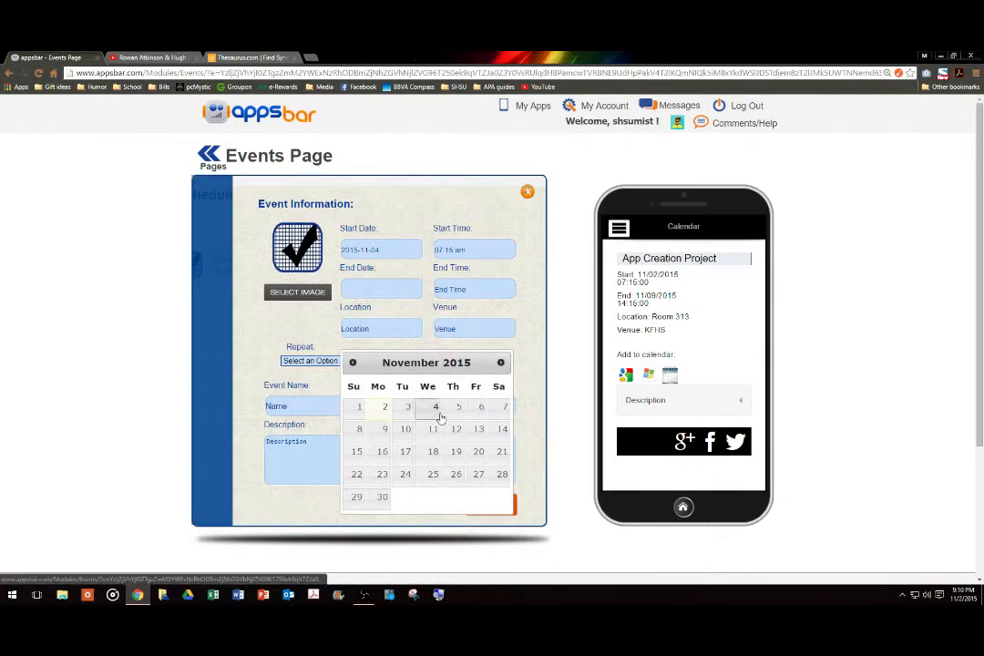
{"action": "left_click", "coordinate": [479, 408]}
{"action": "left_click", "coordinate": [462, 292]}
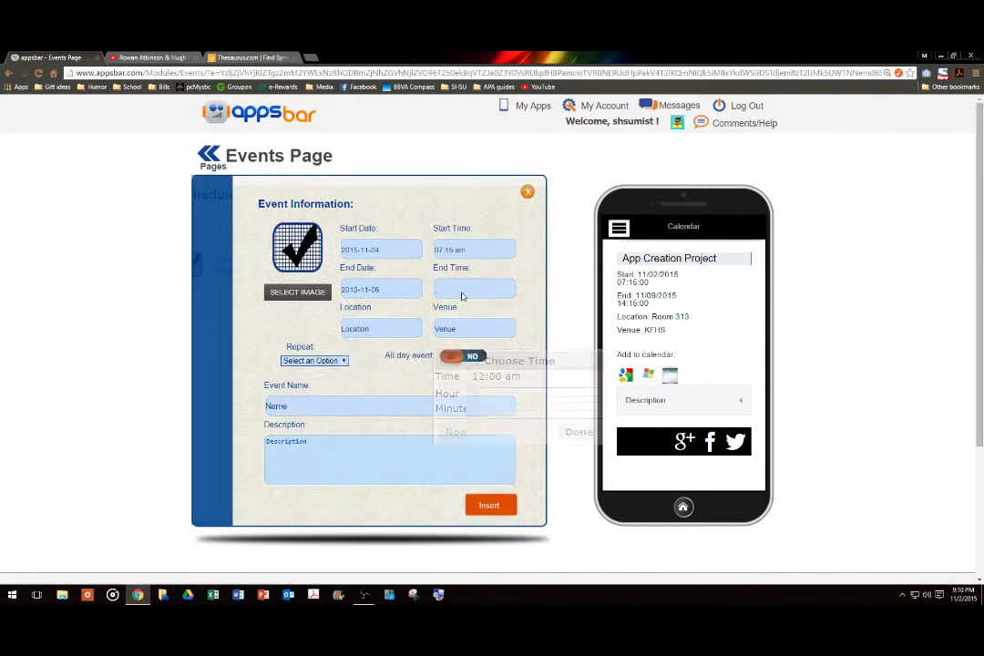
{"action": "left_click_drag", "start_coordinate": [474, 394], "coordinate": [548, 401]}
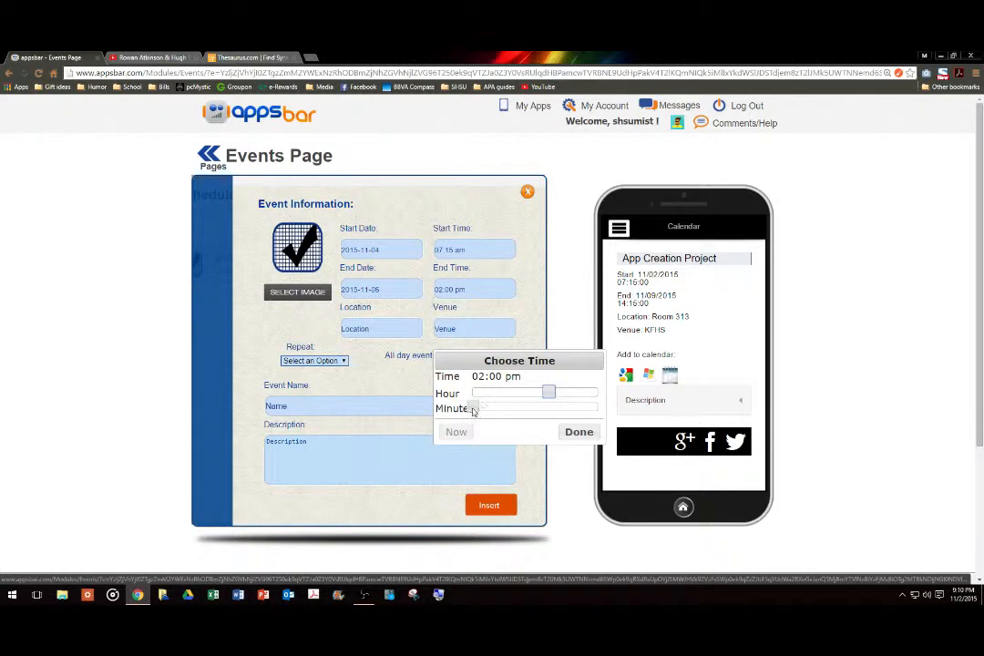
{"action": "left_click_drag", "start_coordinate": [472, 408], "coordinate": [503, 409]}
Enter Room 313 as the second event's location and KFHS as its venue.
{"action": "left_click", "coordinate": [381, 326]}
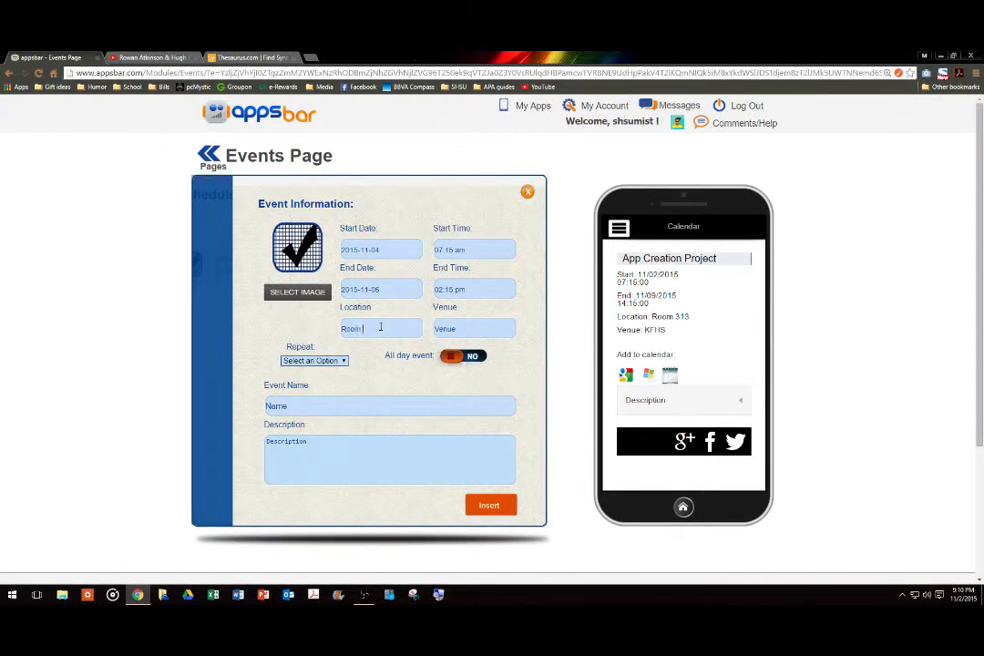
{"action": "left_click", "coordinate": [506, 325]}
{"action": "type", "text": "KFHS"}
Name the second event "Bring in Permission Slips".
{"action": "left_click", "coordinate": [328, 403]}
{"action": "type", "text": "Bring in Permission S"}
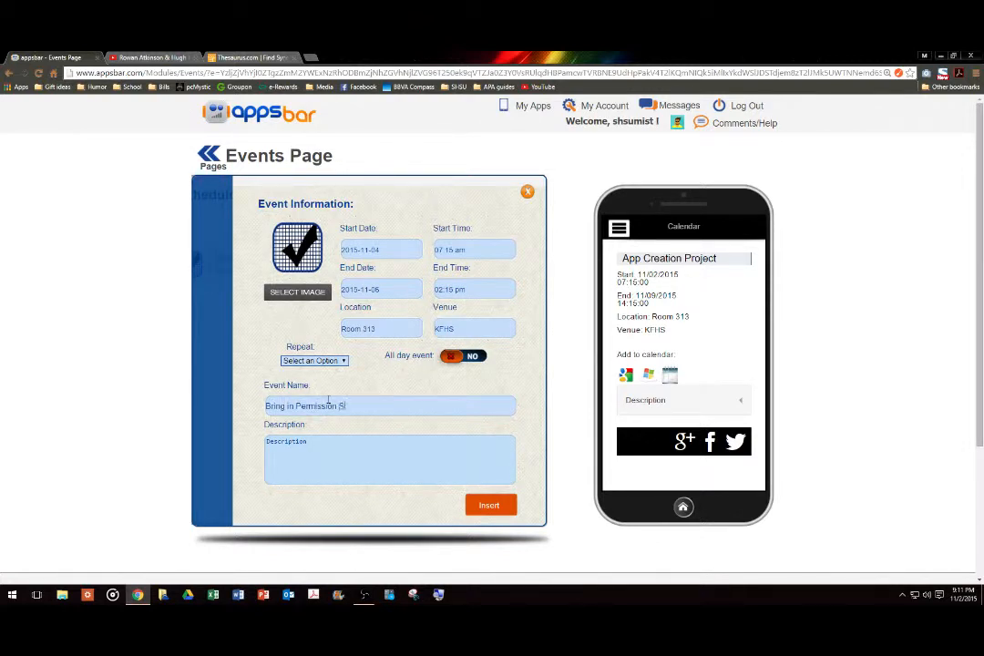
{"action": "type", "text": "lips"}
Enter "Please bring permission slips for field trip next month." as the second event's description.
{"action": "left_click", "coordinate": [282, 458]}
{"action": "type", "text": "Please bring permission"}
{"action": "type", "text": "s"}
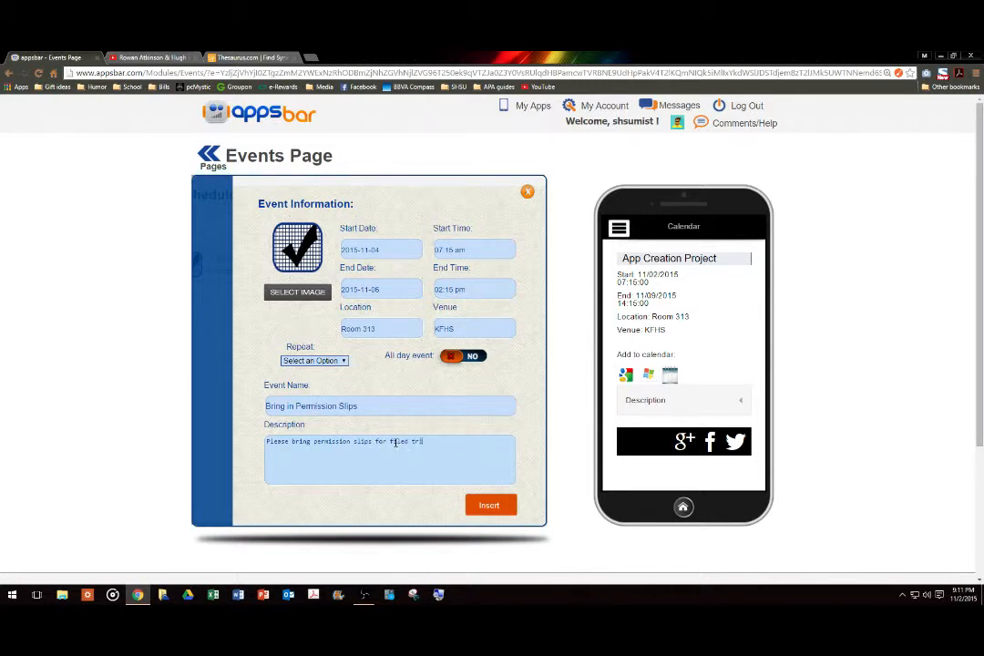
{"action": "type", "text": "p to"}
{"action": "left_click", "coordinate": [409, 442]}
{"action": "key", "text": "BackSpace"}
{"action": "key", "text": "BackSpace"}
{"action": "key", "text": "BackSpace"}
{"action": "type", "text": "eld"}
Insert the Bring in Permission Slips event into the schedule, keeping its default checkmark image.
{"action": "left_click", "coordinate": [290, 300]}
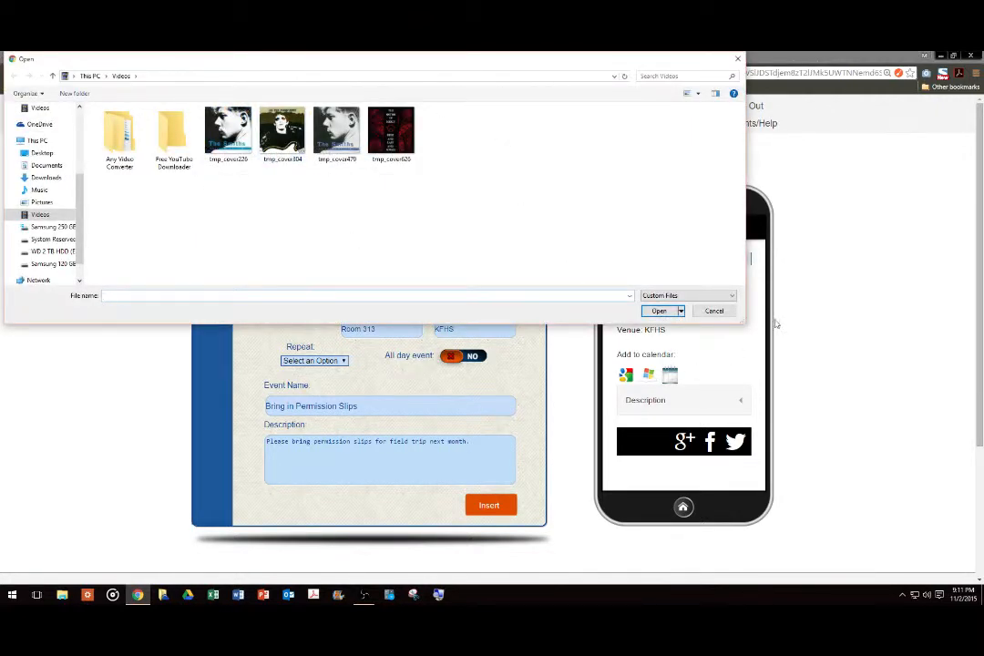
{"action": "left_click", "coordinate": [713, 310]}
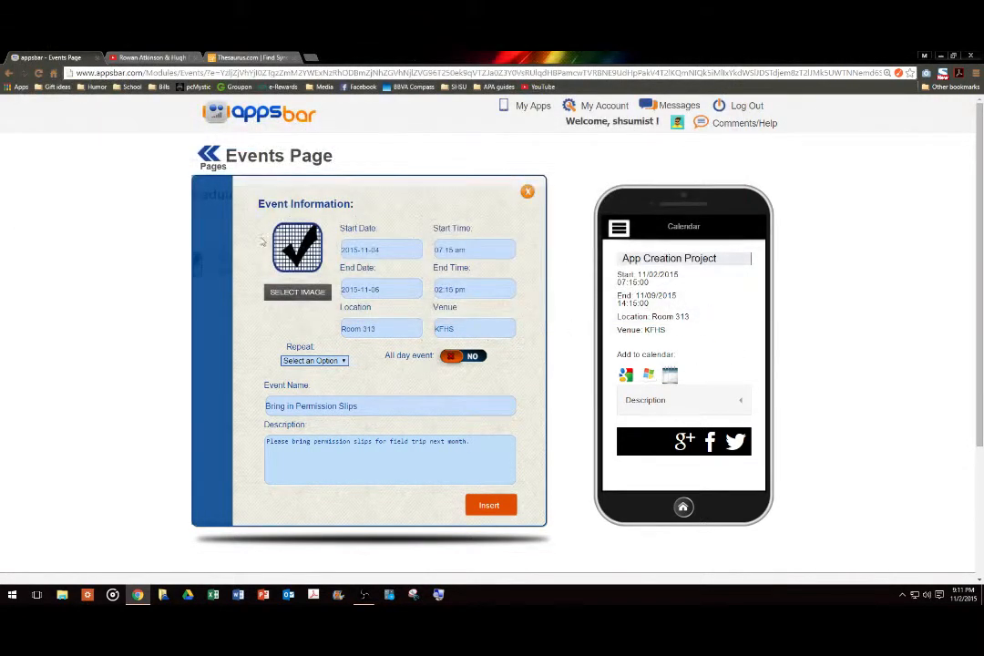
{"action": "left_click", "coordinate": [489, 505]}
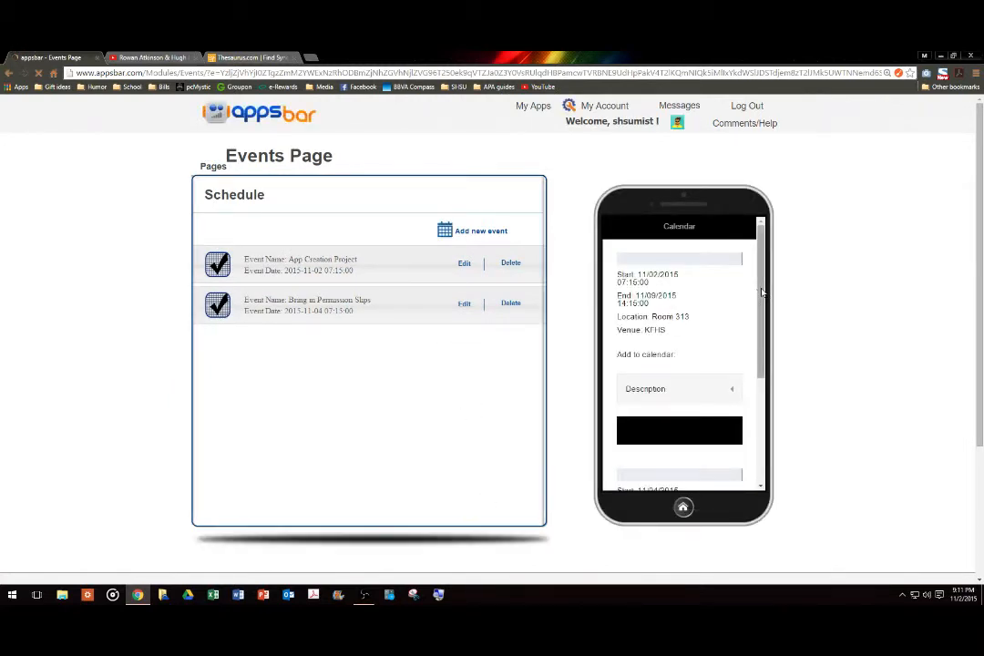
Examine the Bring in Permission Slips event and its description in the phone preview, and return to the app's page manager.
{"action": "left_click_drag", "start_coordinate": [762, 292], "coordinate": [760, 399]}
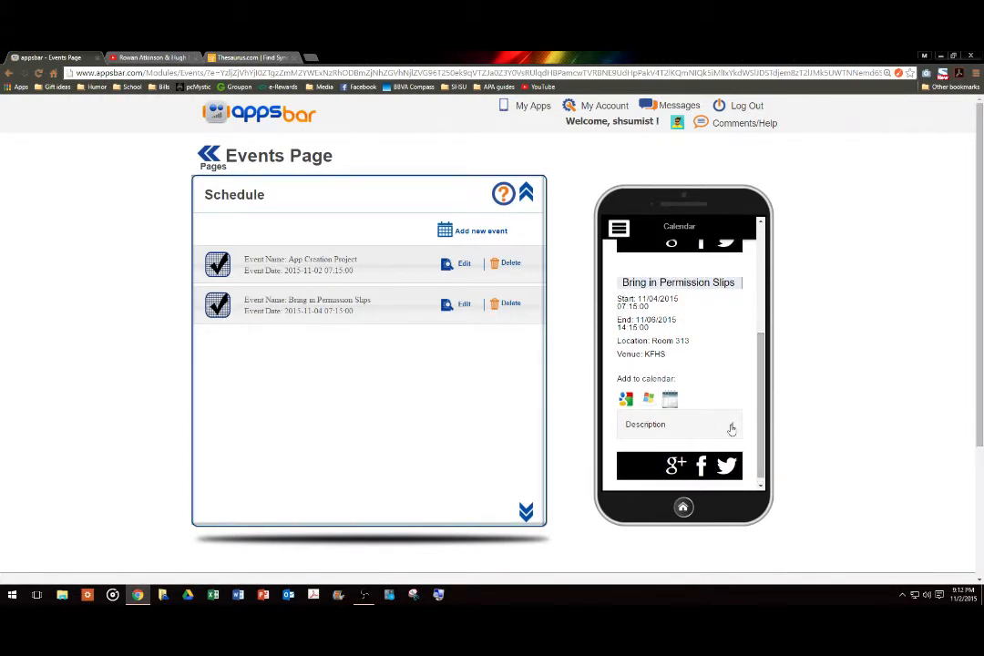
{"action": "left_click", "coordinate": [732, 429]}
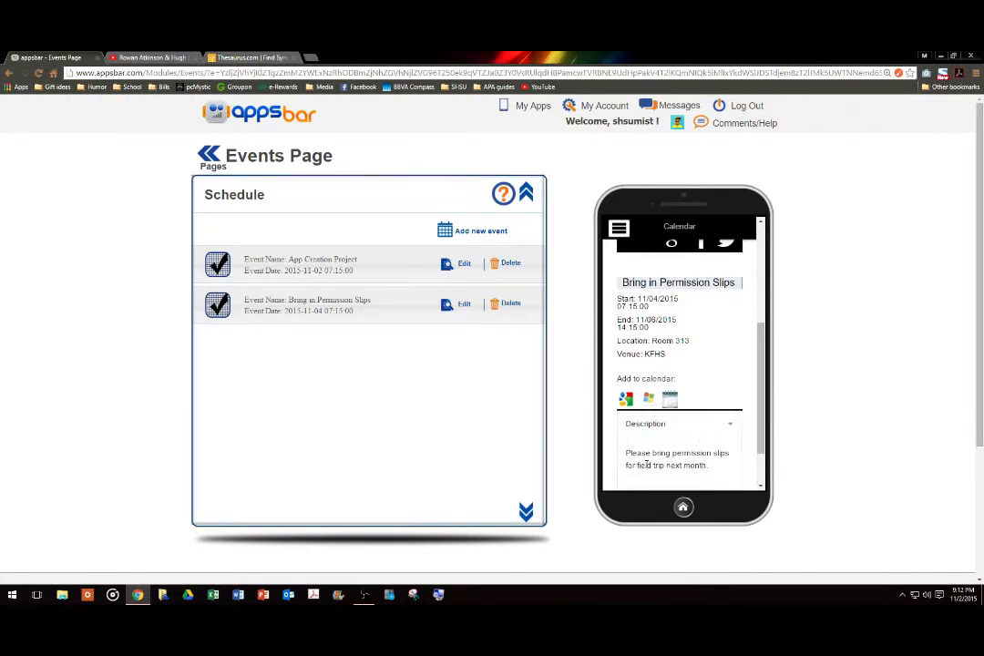
{"action": "left_click", "coordinate": [731, 426]}
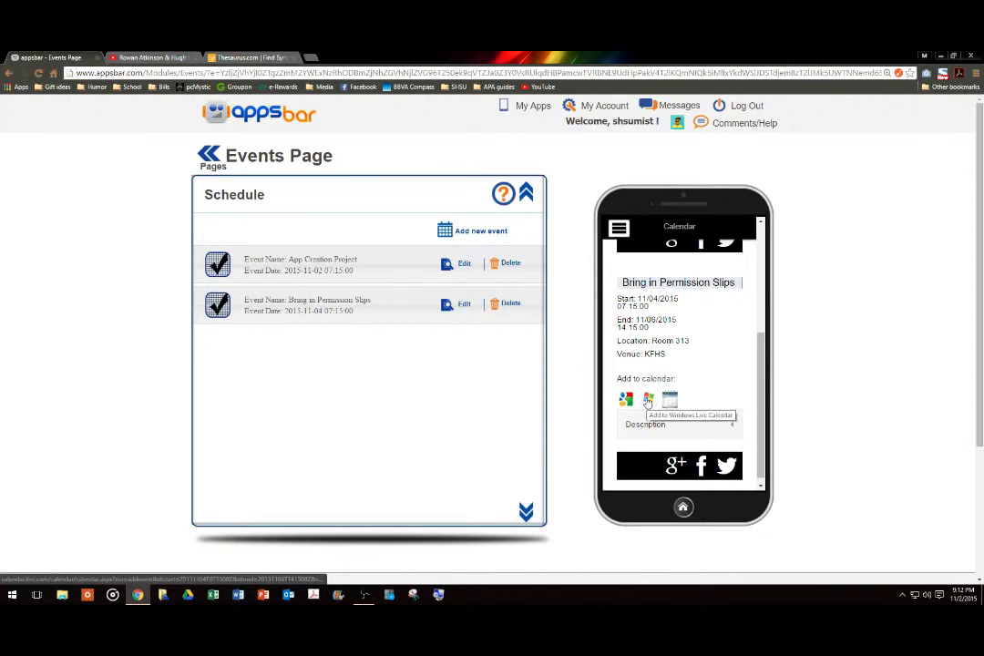
{"action": "left_click_drag", "start_coordinate": [759, 410], "coordinate": [759, 305]}
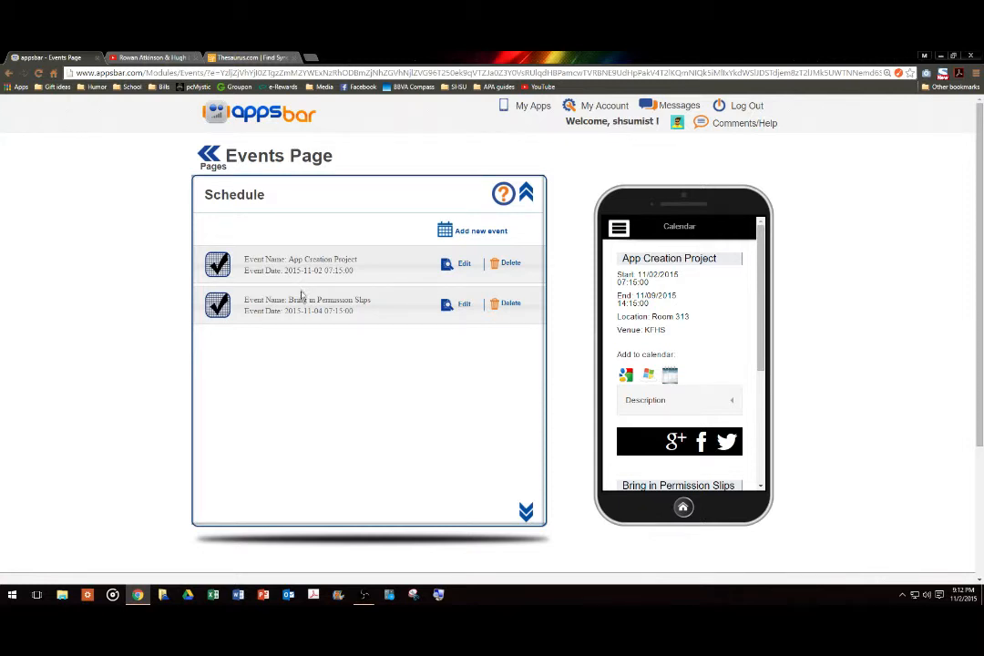
{"action": "left_click", "coordinate": [213, 163]}
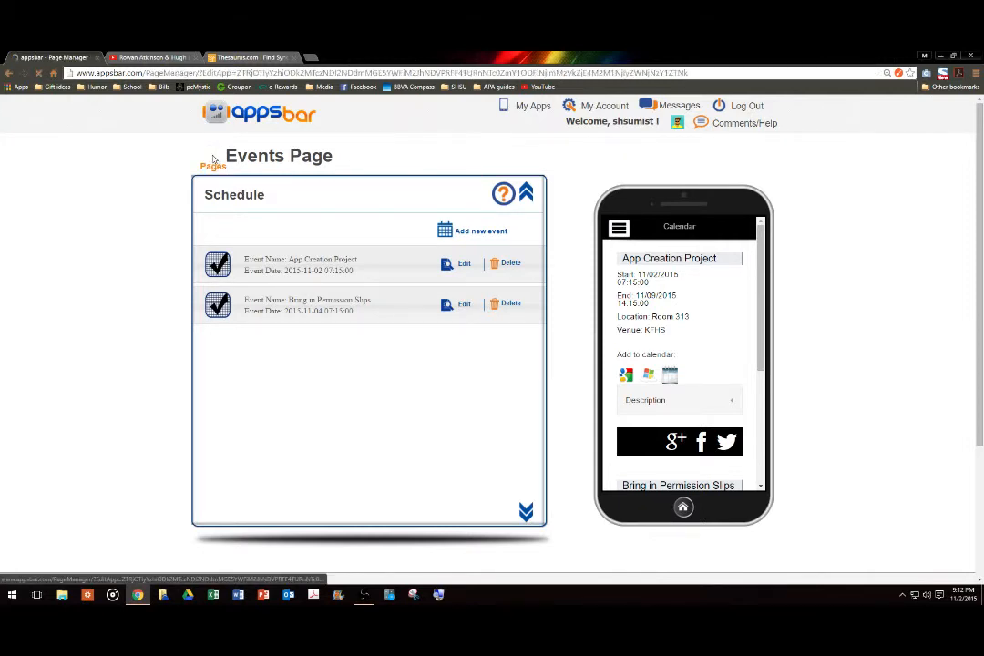